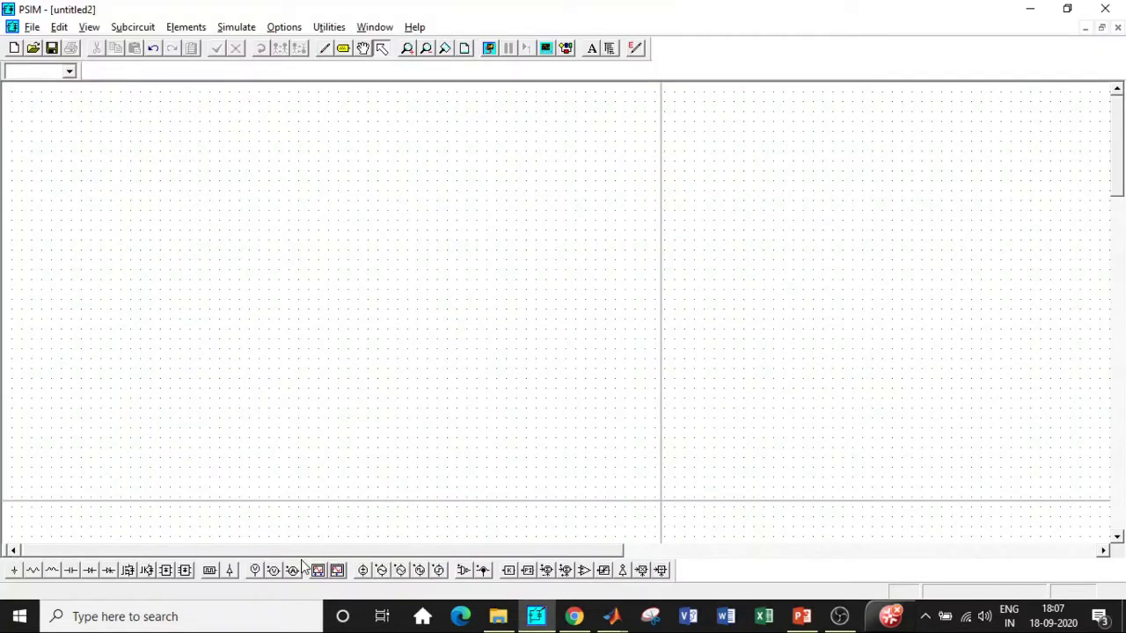
# Step: Place a sinusoidal voltage source, a thyristor and a vertically rotated resistor on the schematic
pyautogui.click(364, 570)
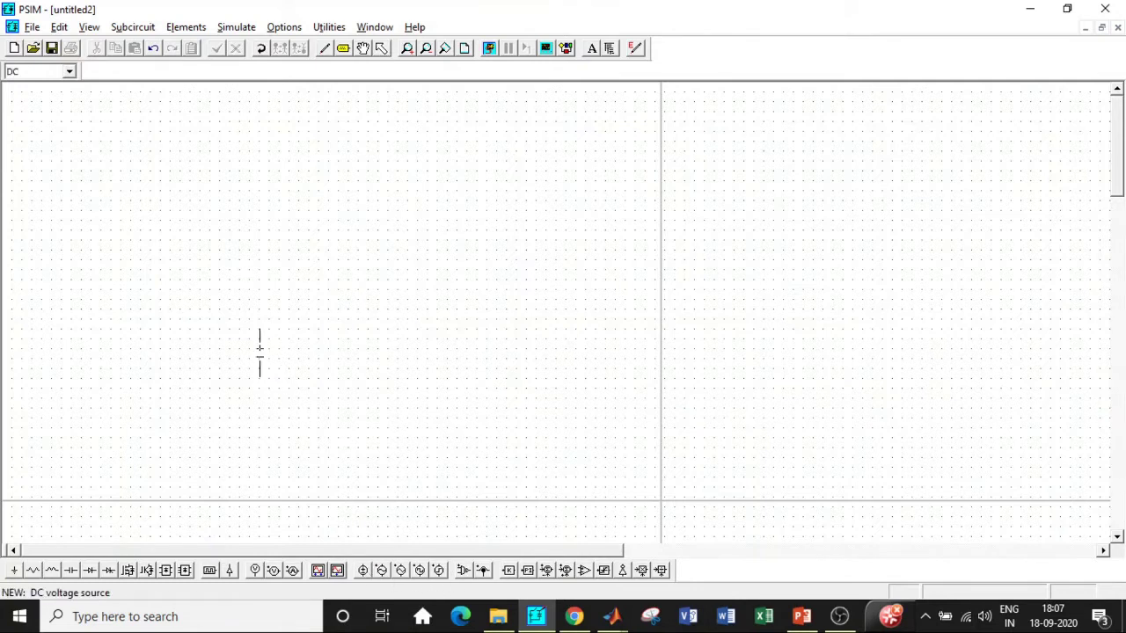
pyautogui.click(382, 571)
pyautogui.click(210, 274)
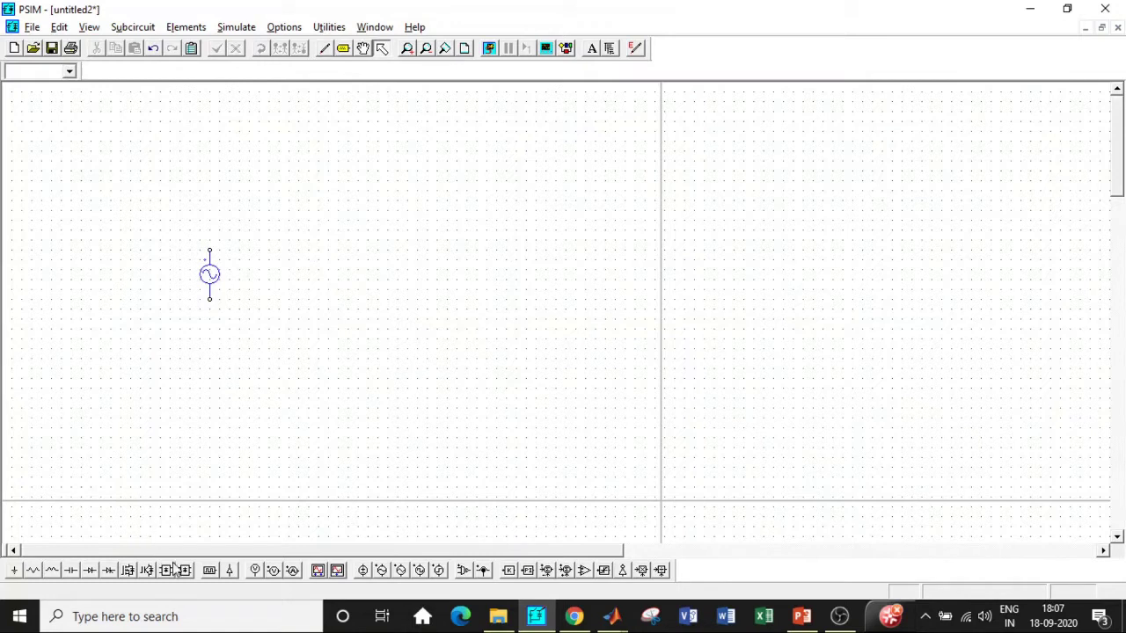
pyautogui.click(110, 571)
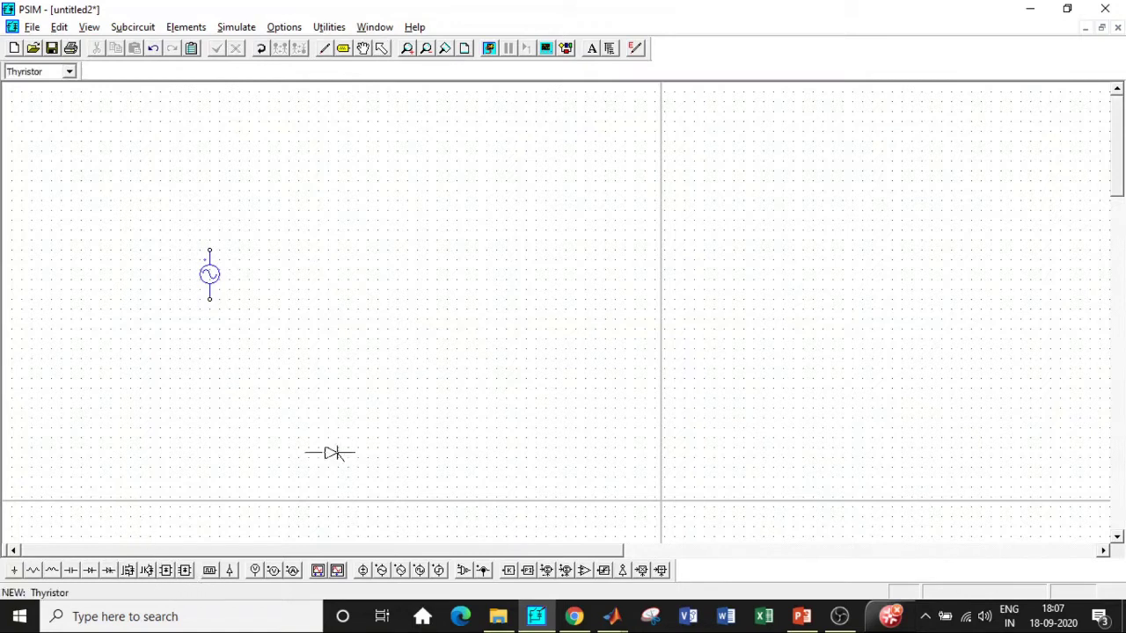
pyautogui.click(325, 240)
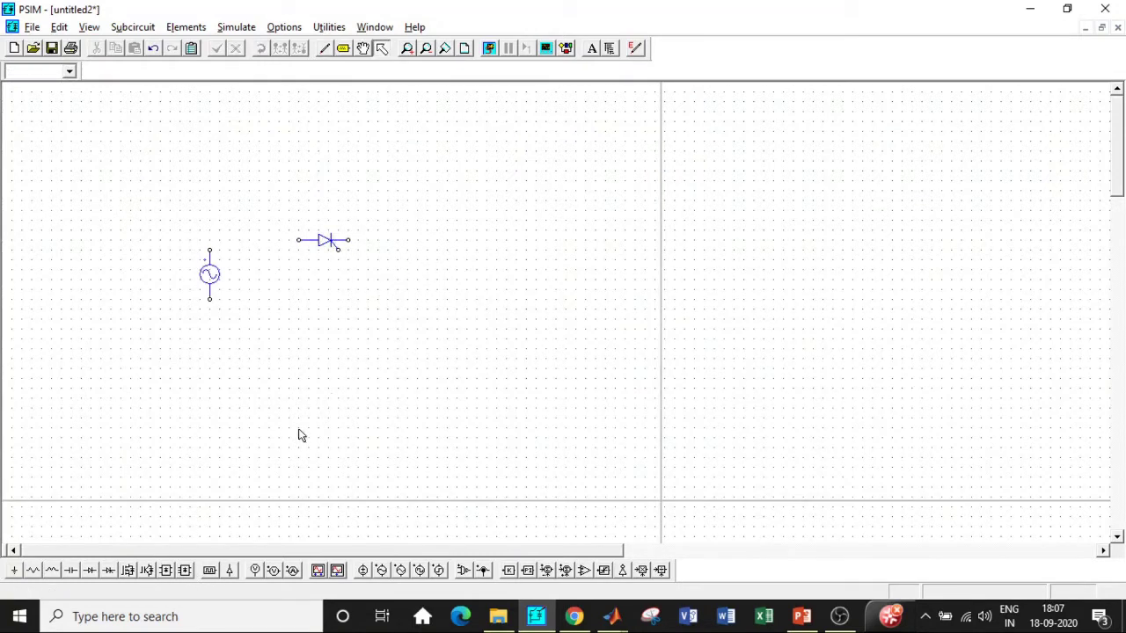
pyautogui.click(33, 570)
pyautogui.rightClick(444, 262)
pyautogui.click(438, 262)
pyautogui.press('Escape')
# Step: Wire the source, thyristor and resistor into a closed loop
pyautogui.click(323, 48)
pyautogui.moveTo(219, 245); pyautogui.dragTo(291, 236)
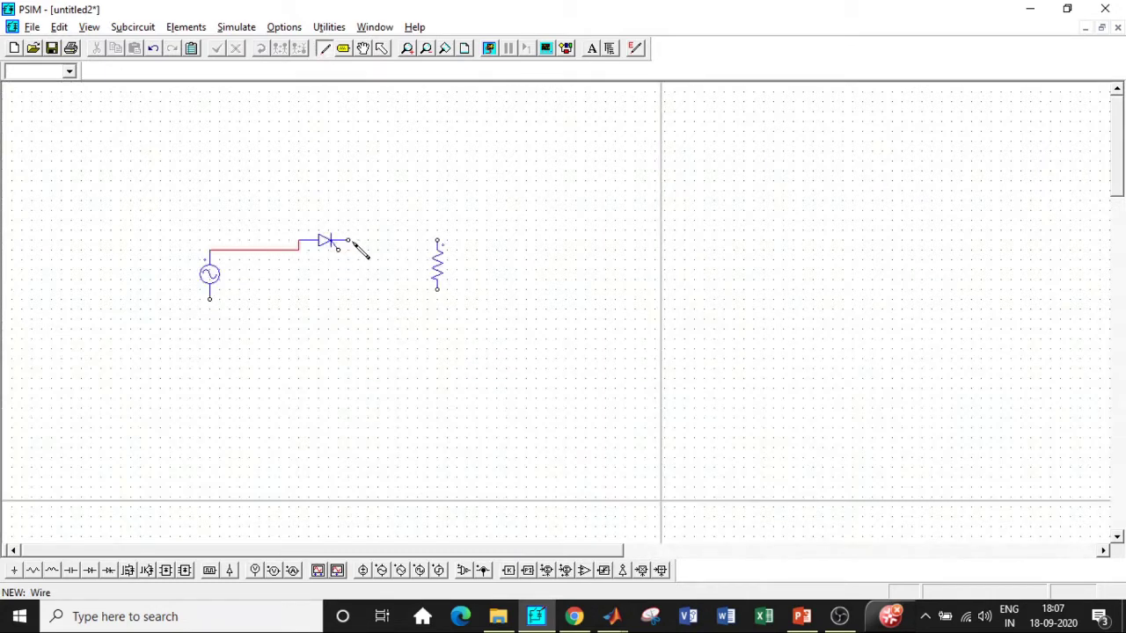
pyautogui.moveTo(357, 244); pyautogui.dragTo(437, 240)
pyautogui.moveTo(211, 299); pyautogui.dragTo(437, 299)
pyautogui.press('Escape')
# Step: Add a gating block inside the loop and wire it to the thyristor's gate
pyautogui.click(209, 570)
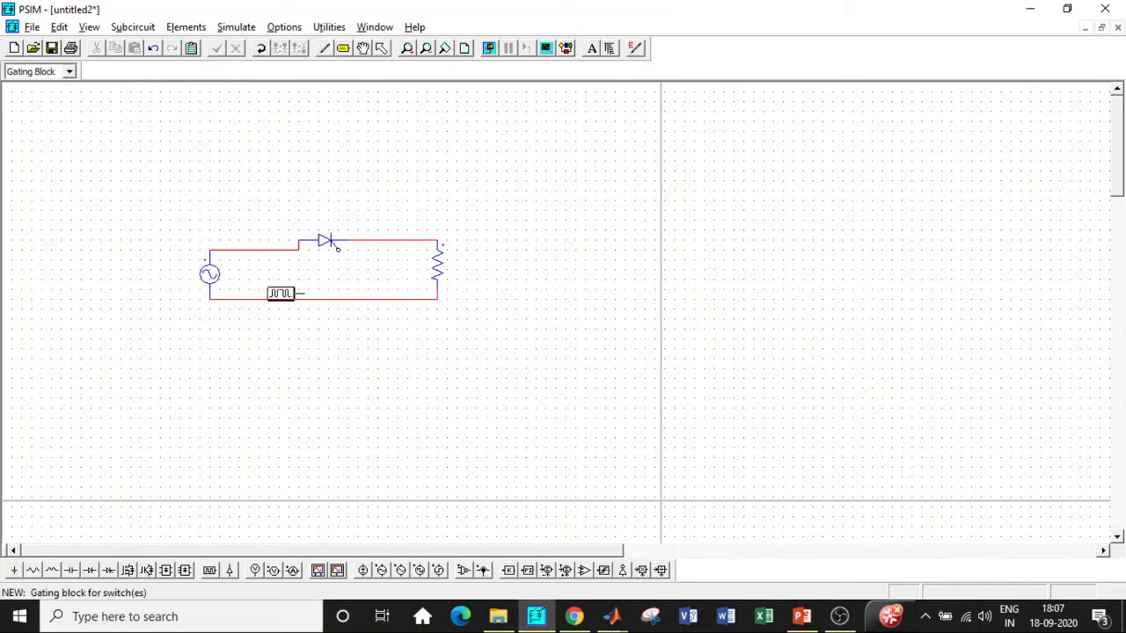
pyautogui.click(295, 269)
pyautogui.click(381, 48)
pyautogui.click(324, 48)
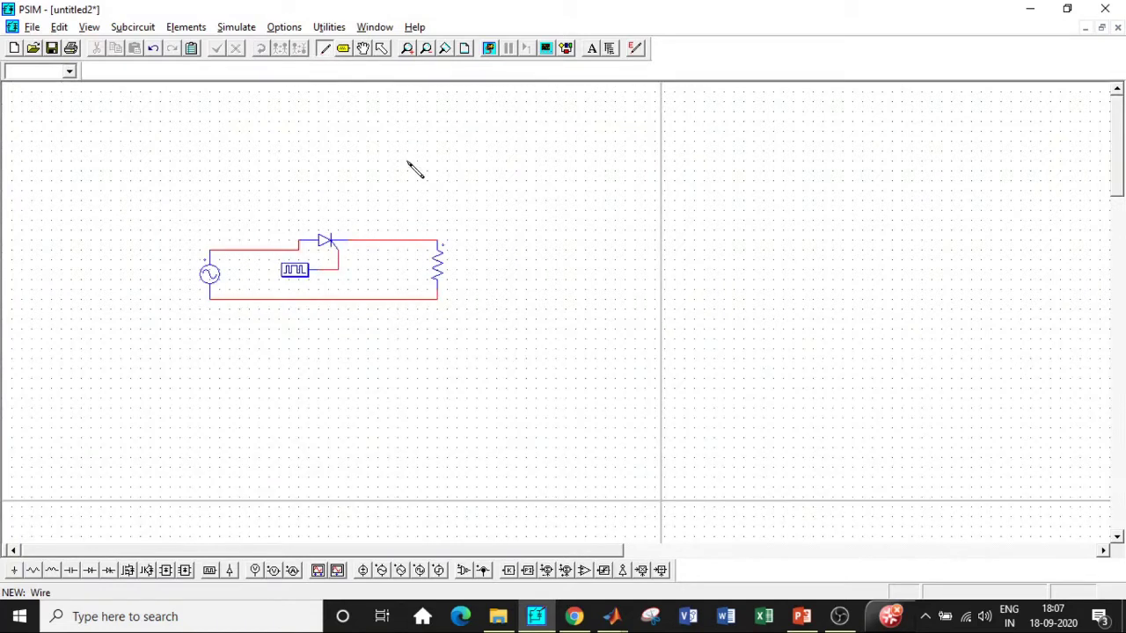
pyautogui.press('Escape')
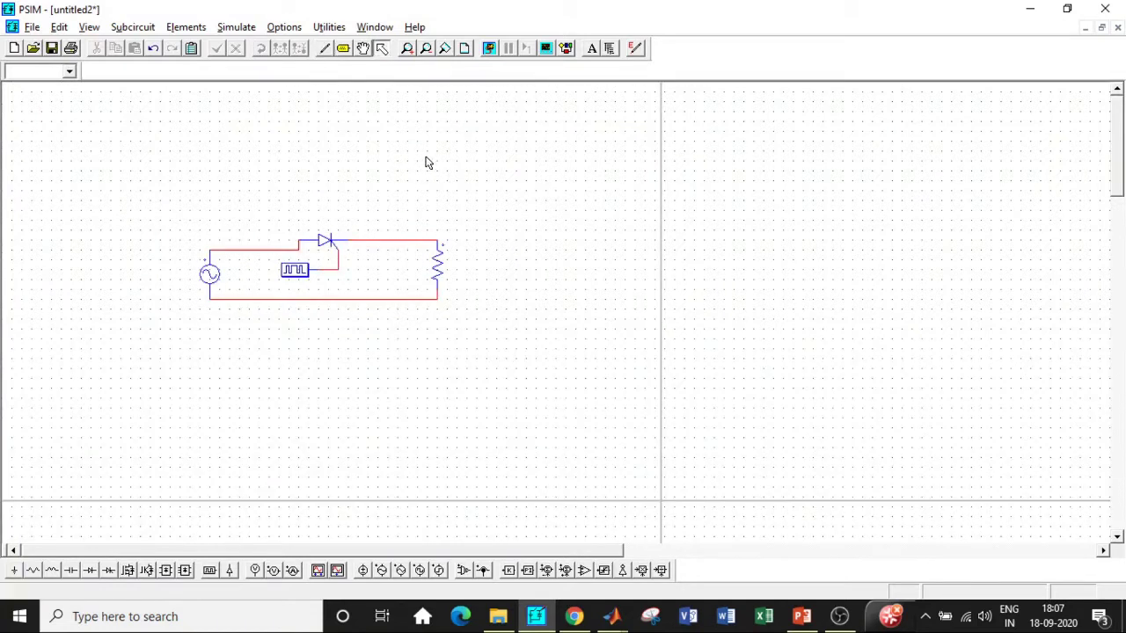
# Step: Set the sine source peak amplitude to 325.26 and check the thyristor parameters
pyautogui.doubleClick(211, 277)
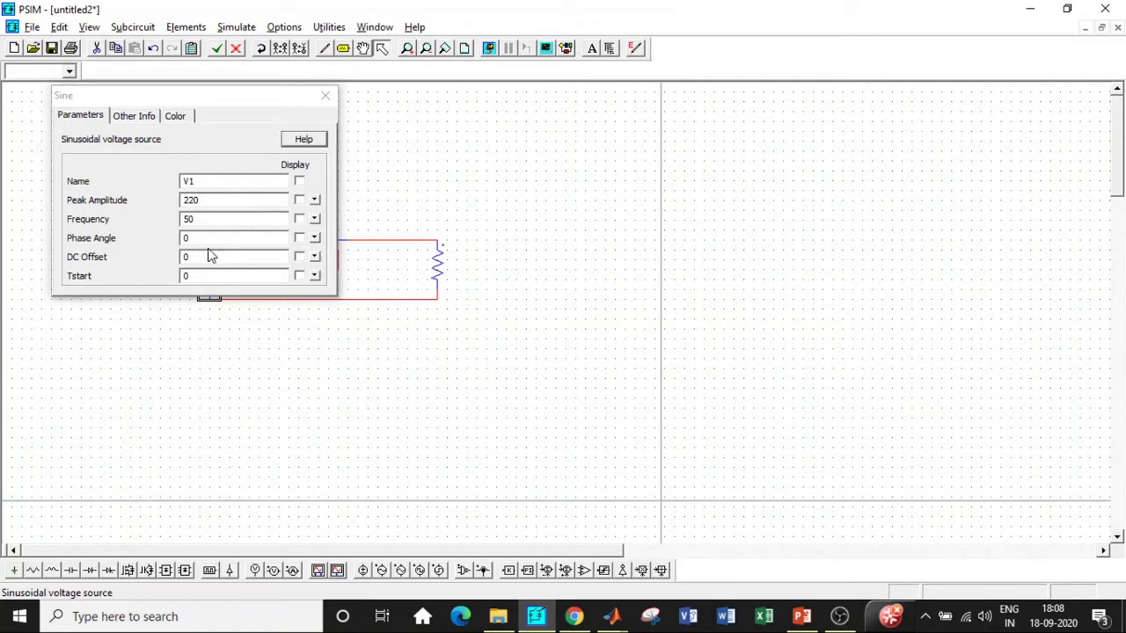
pyautogui.click(211, 200)
pyautogui.write('325.')
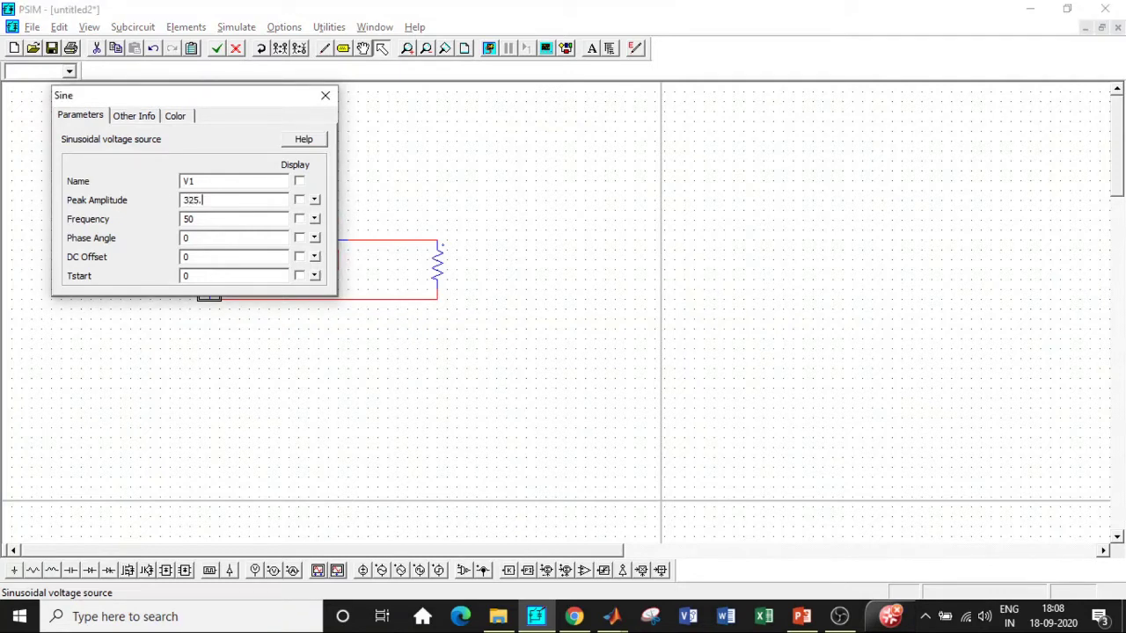
pyautogui.write('26')
pyautogui.doubleClick(221, 219)
pyautogui.click(322, 97)
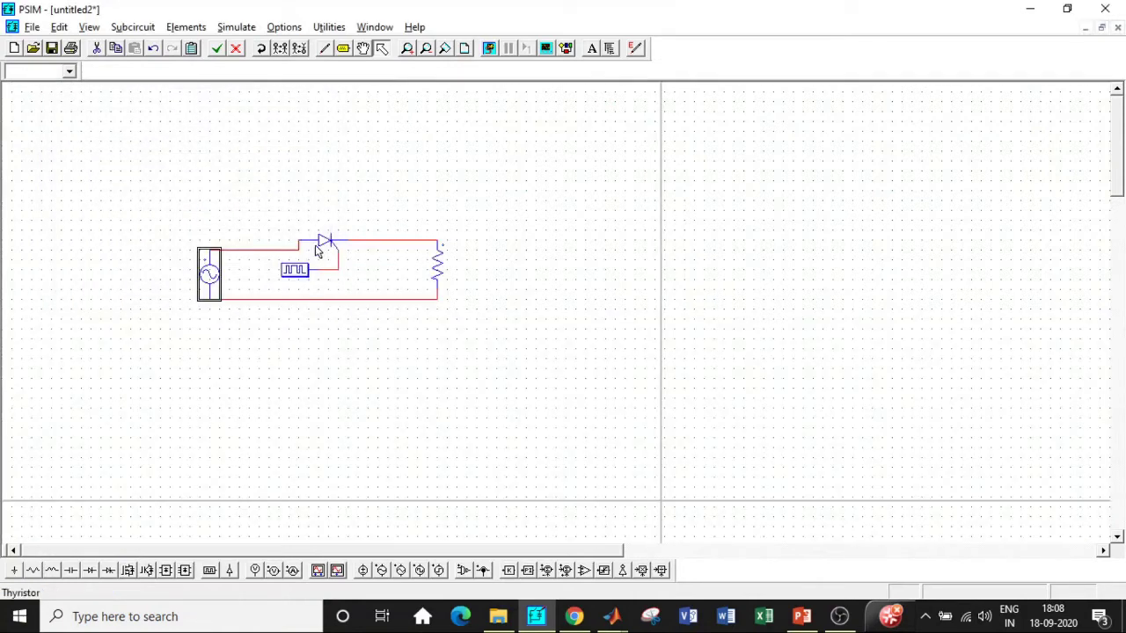
pyautogui.doubleClick(325, 242)
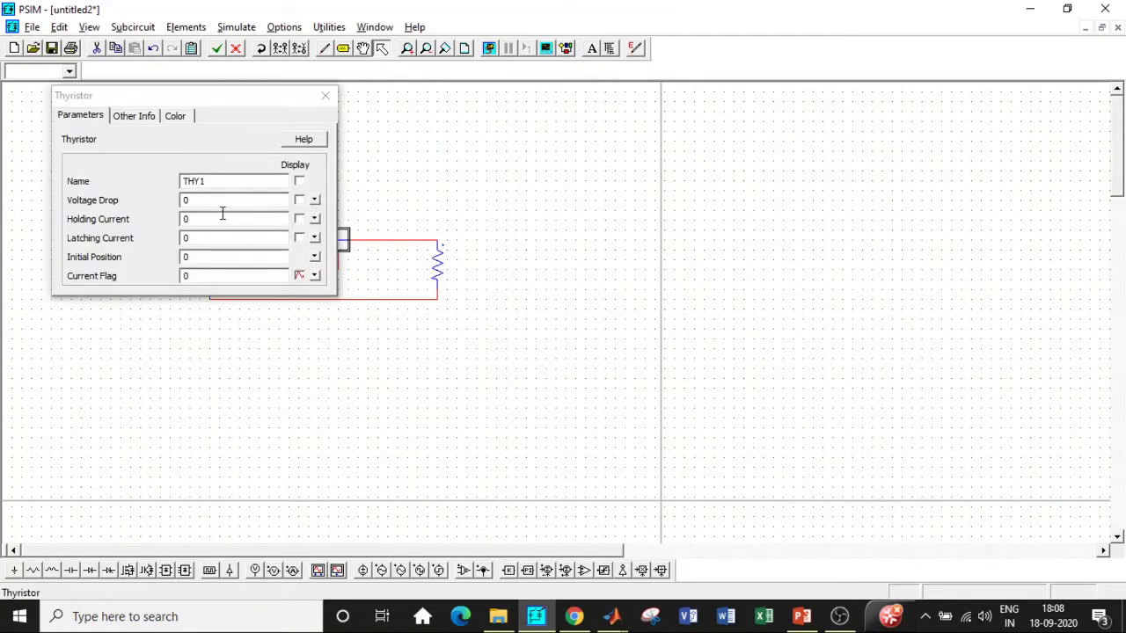
pyautogui.click(322, 97)
# Step: Give the gating block a 50 Hz frequency with switching points 30 and 180
pyautogui.doubleClick(294, 270)
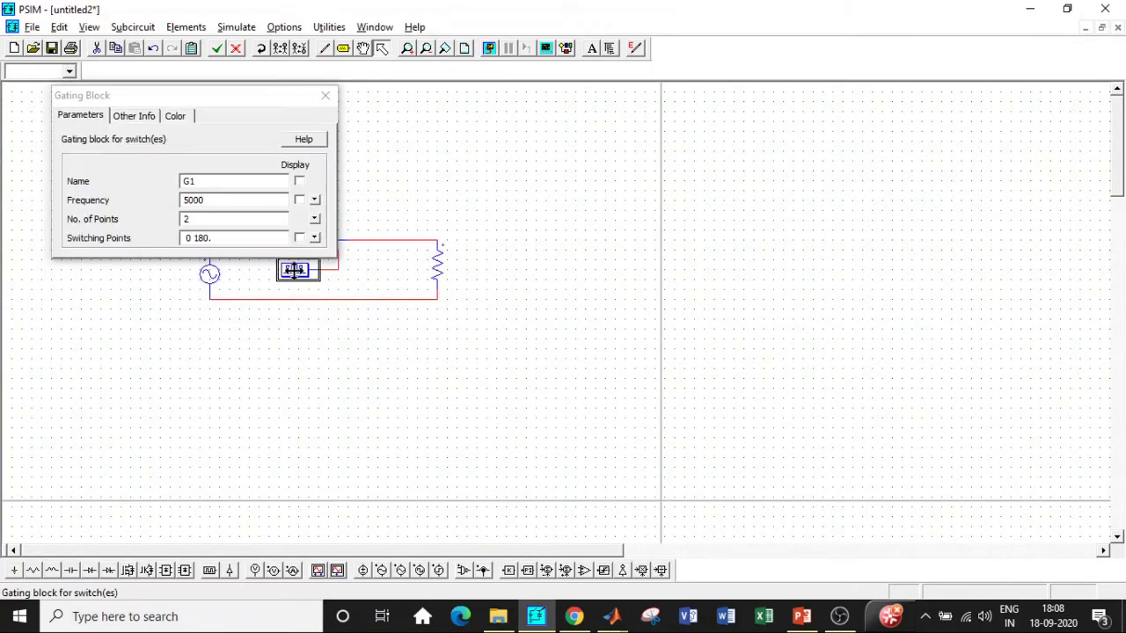
pyautogui.doubleClick(181, 201)
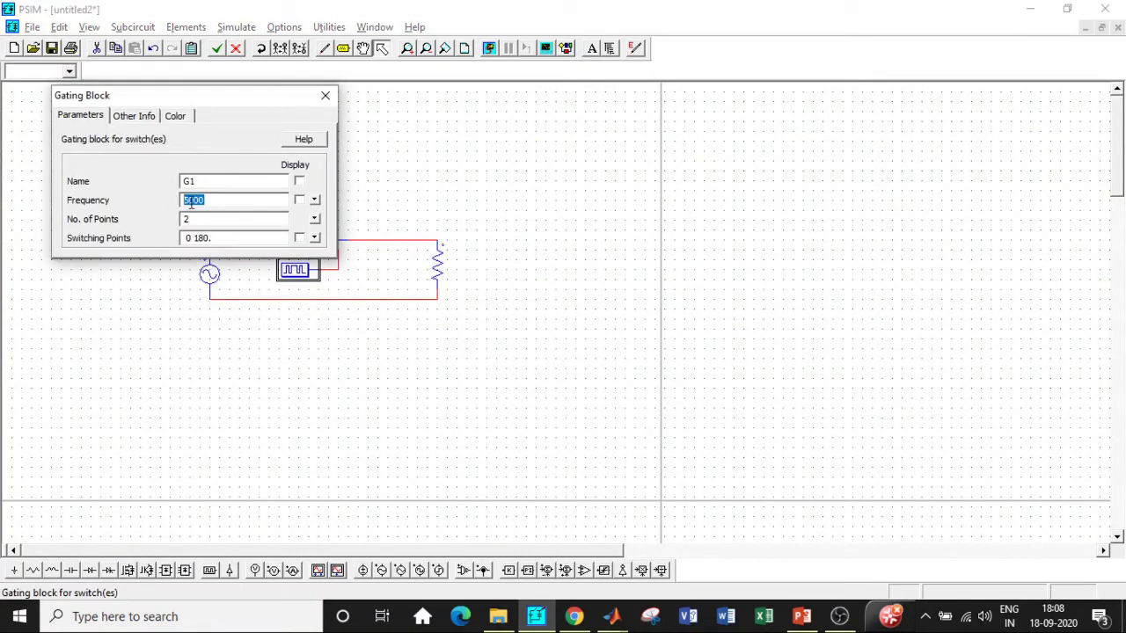
pyautogui.write('50')
pyautogui.click(191, 236)
pyautogui.press('BackSpace')
pyautogui.write('30')
pyautogui.click(325, 95)
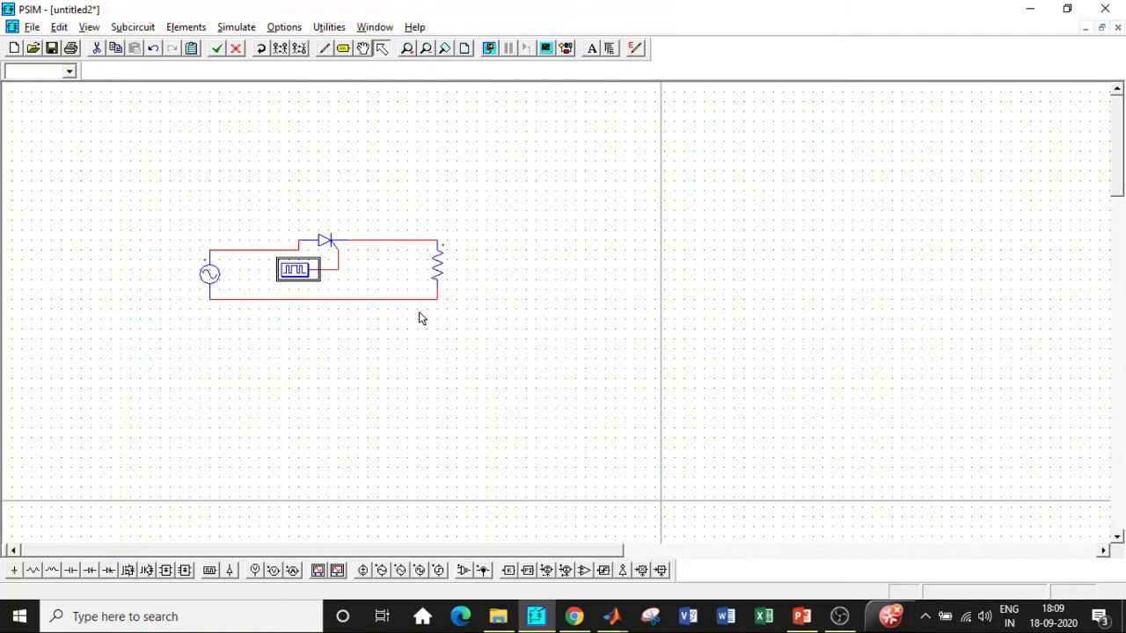
# Step: Change resistor R1's resistance from 12 to 10 Ω
pyautogui.doubleClick(437, 264)
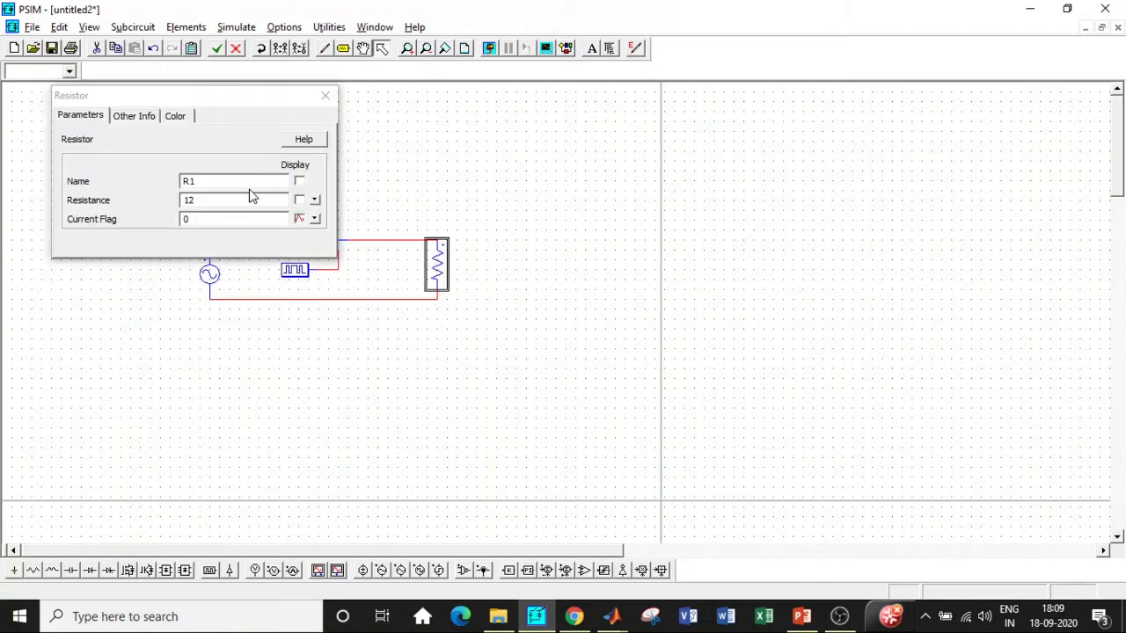
pyautogui.write('10')
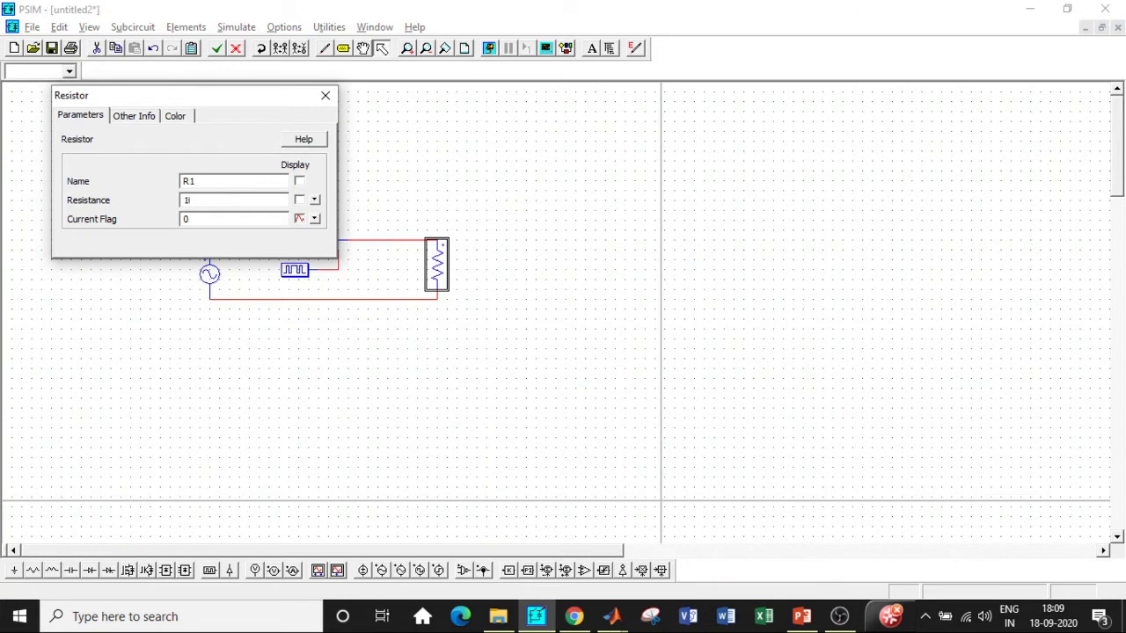
pyautogui.click(326, 95)
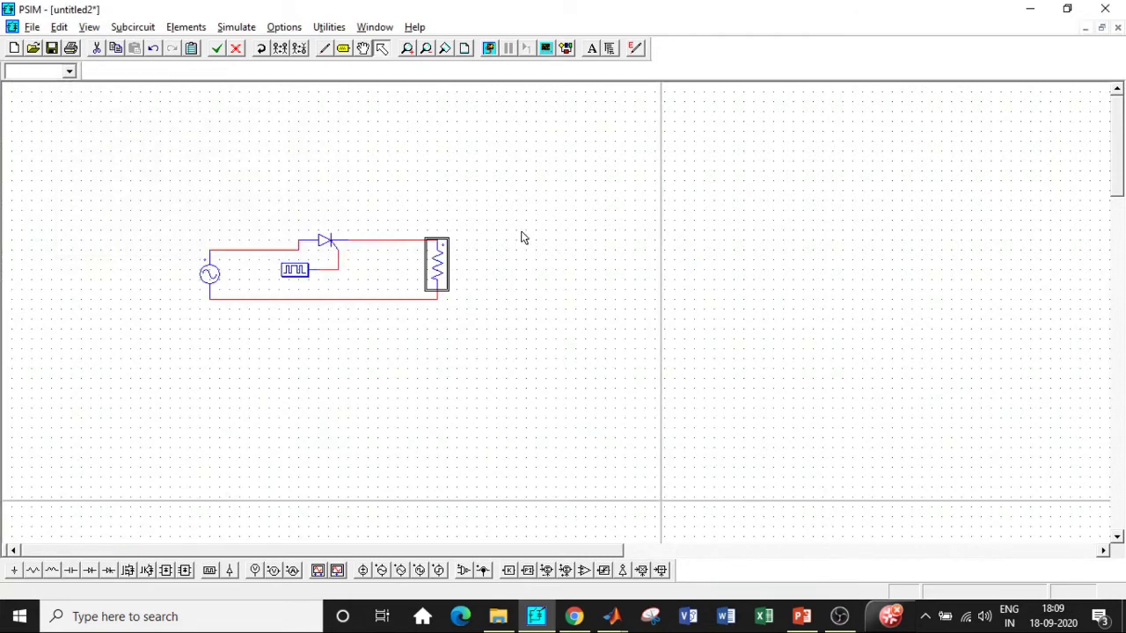
# Step: Add voltage probes across the source and across the resistor and wire them in
pyautogui.click(274, 570)
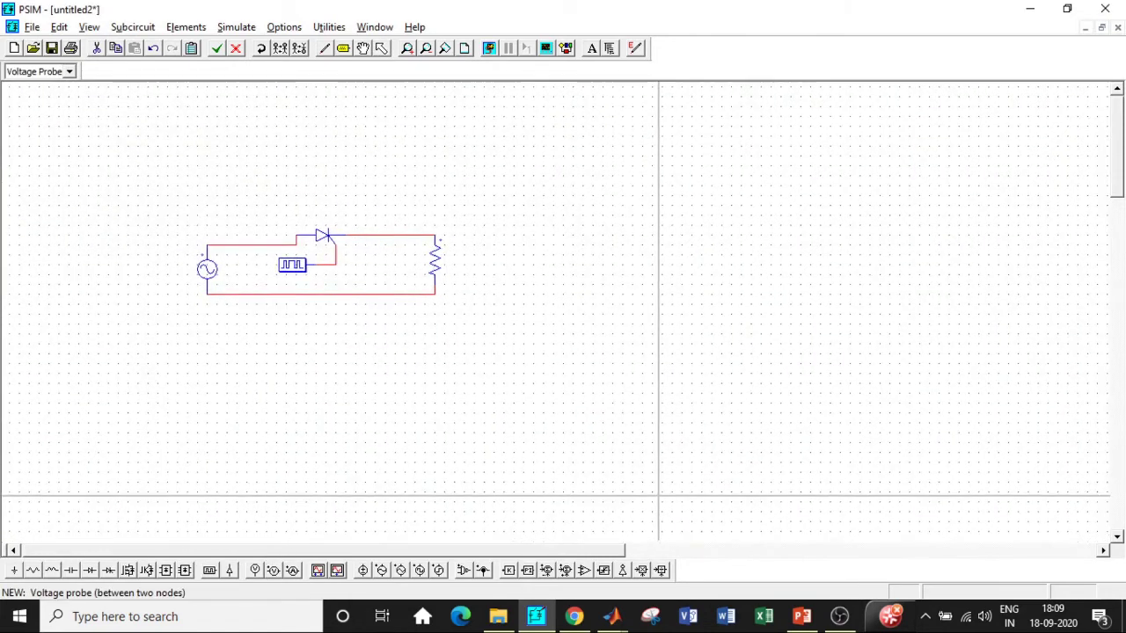
pyautogui.click(154, 272)
pyautogui.click(484, 264)
pyautogui.press('Escape')
pyautogui.click(324, 48)
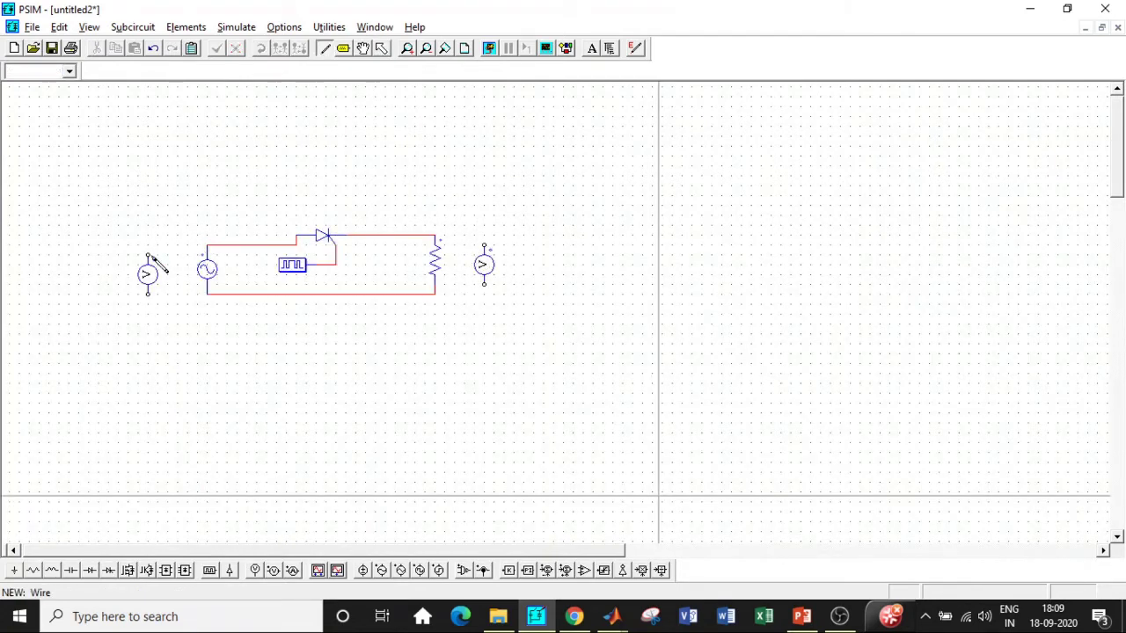
pyautogui.click(148, 255)
pyautogui.click(207, 246)
pyautogui.click(148, 293)
pyautogui.click(207, 293)
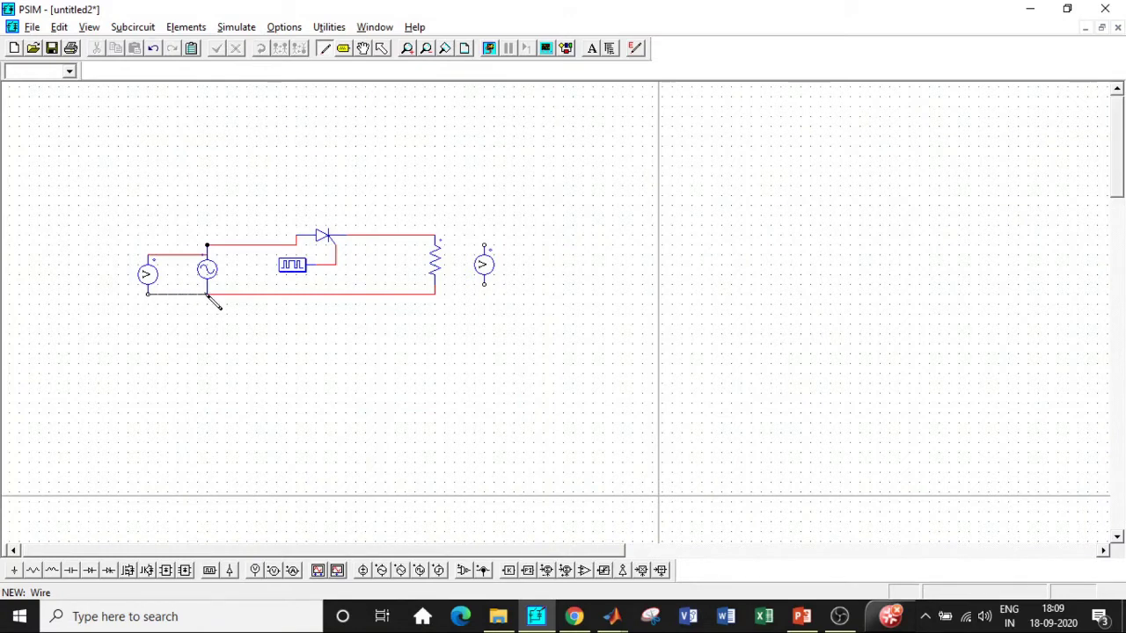
pyautogui.click(484, 246)
pyautogui.click(435, 237)
pyautogui.click(484, 283)
# Step: Place a simulation control block at the top left with total time 0.1
pyautogui.click(235, 26)
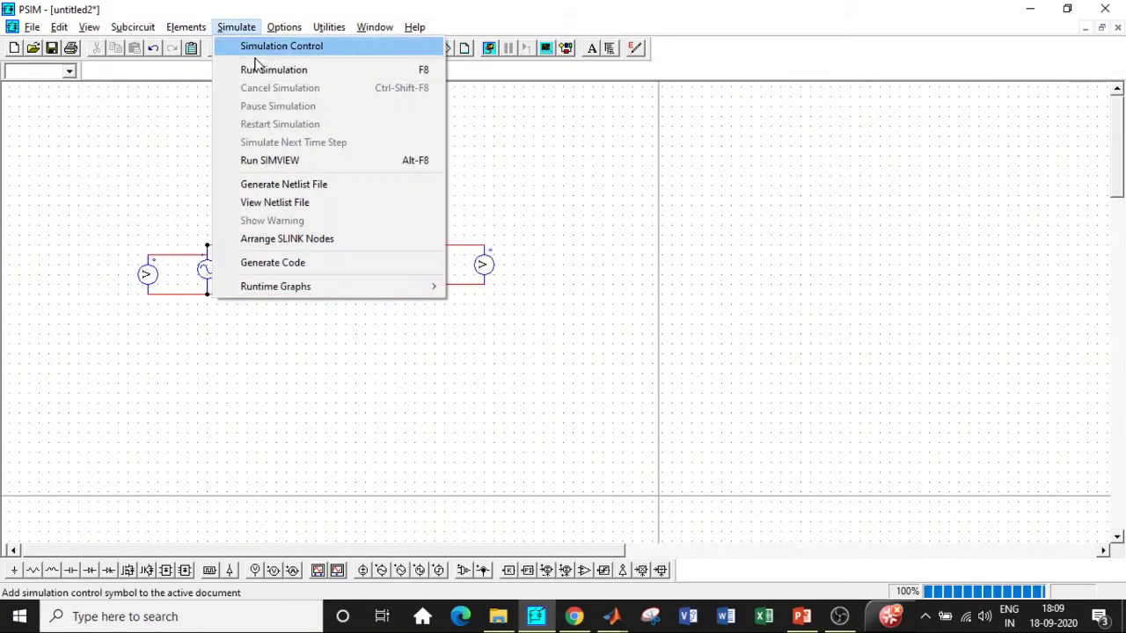
pyautogui.click(261, 48)
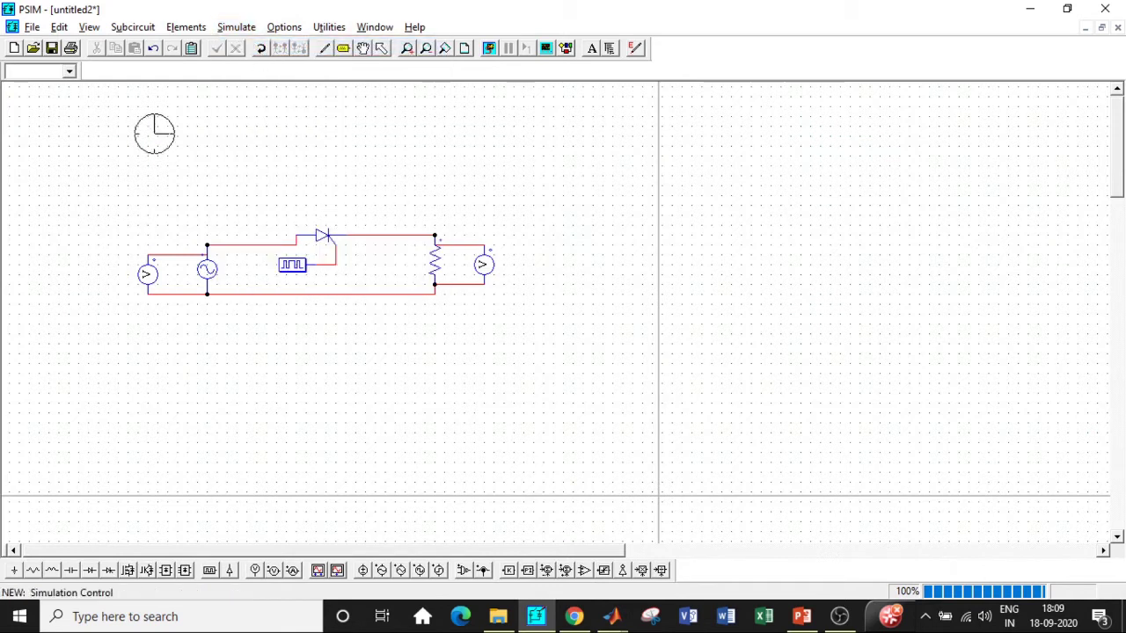
pyautogui.click(154, 136)
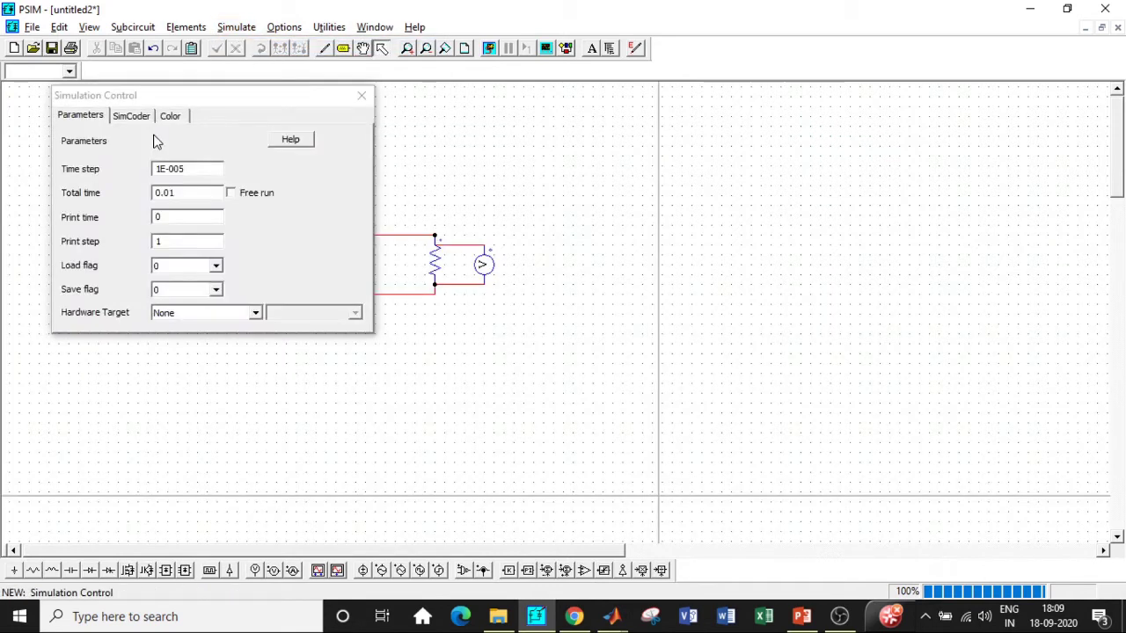
pyautogui.click(188, 195)
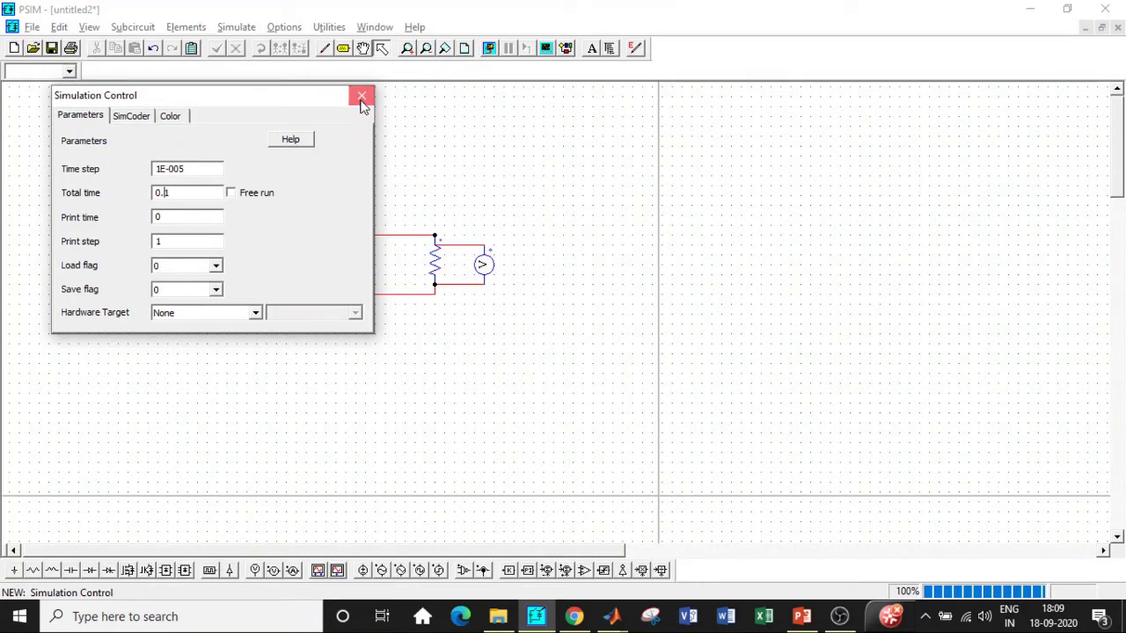
pyautogui.click(361, 98)
# Step: Run the simulation and plot VP1 and VP2 together in a maximized Simview
pyautogui.click(241, 28)
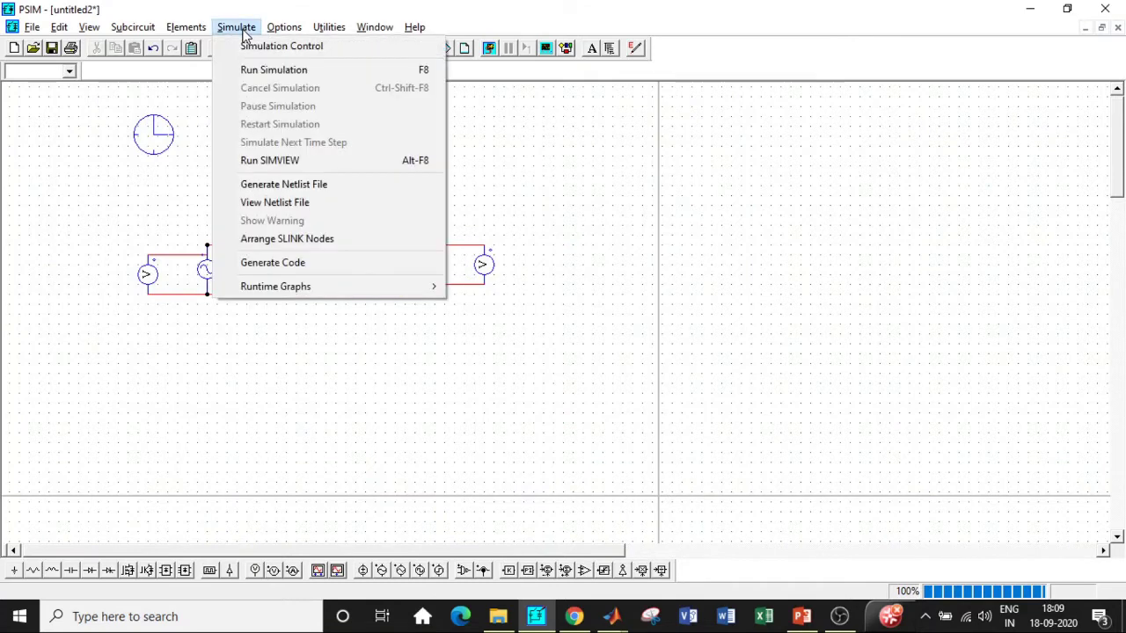
pyautogui.click(255, 69)
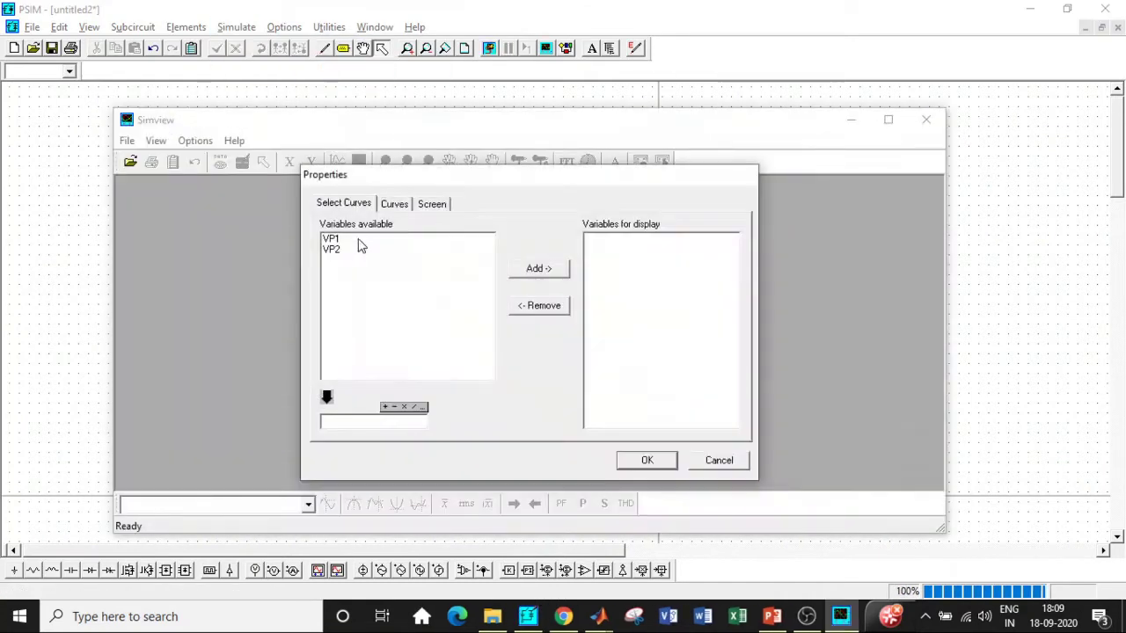
pyautogui.click(360, 240)
pyautogui.keyDown('shift'); pyautogui.click(382, 252); pyautogui.keyUp('shift')
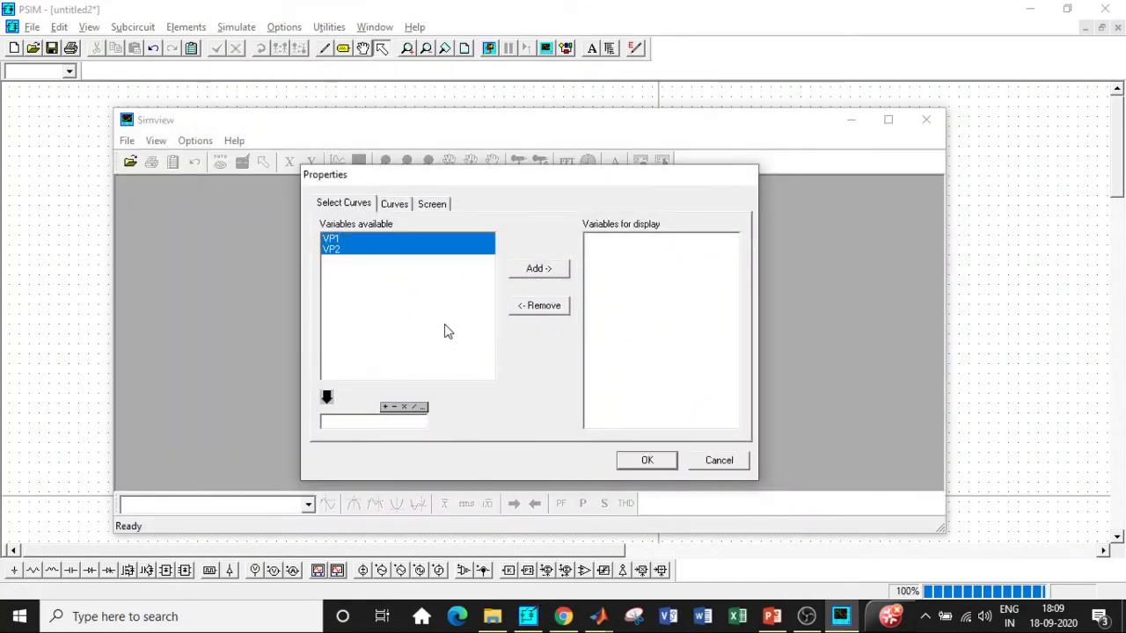
pyautogui.click(538, 269)
pyautogui.click(634, 458)
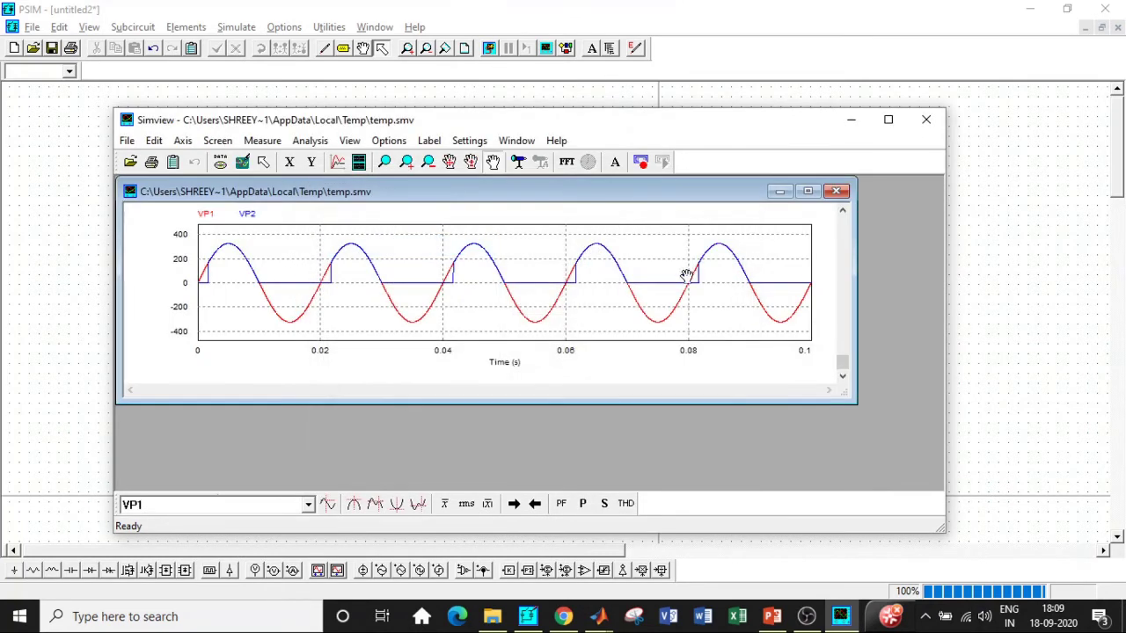
pyautogui.click(808, 191)
pyautogui.click(889, 120)
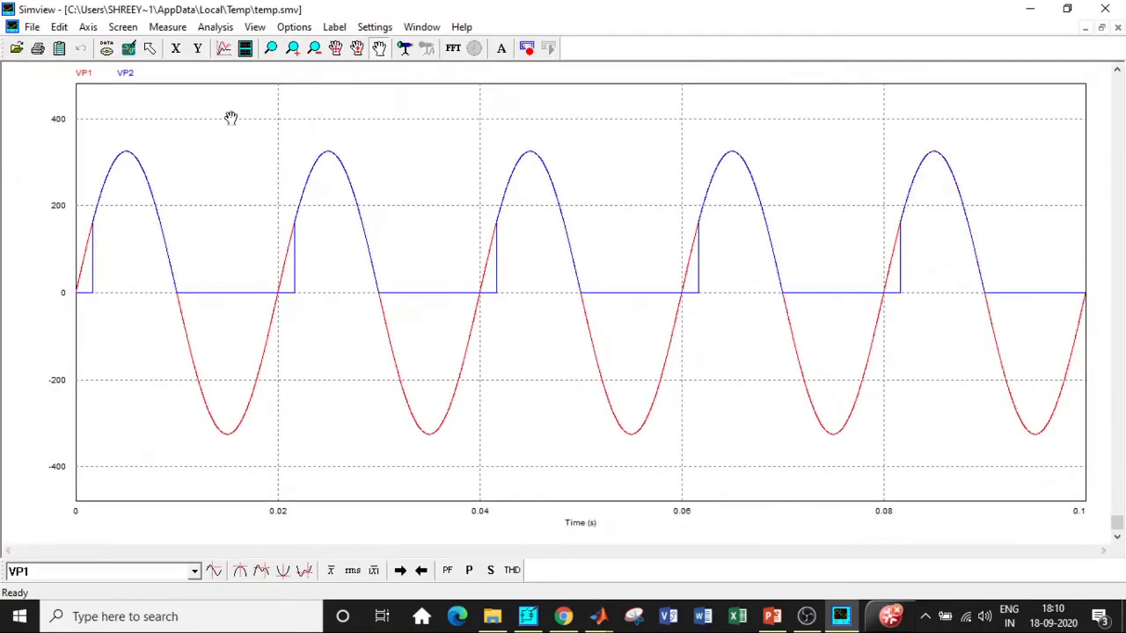
# Step: Add one screen showing only VP1 and another showing only VP2
pyautogui.click(245, 47)
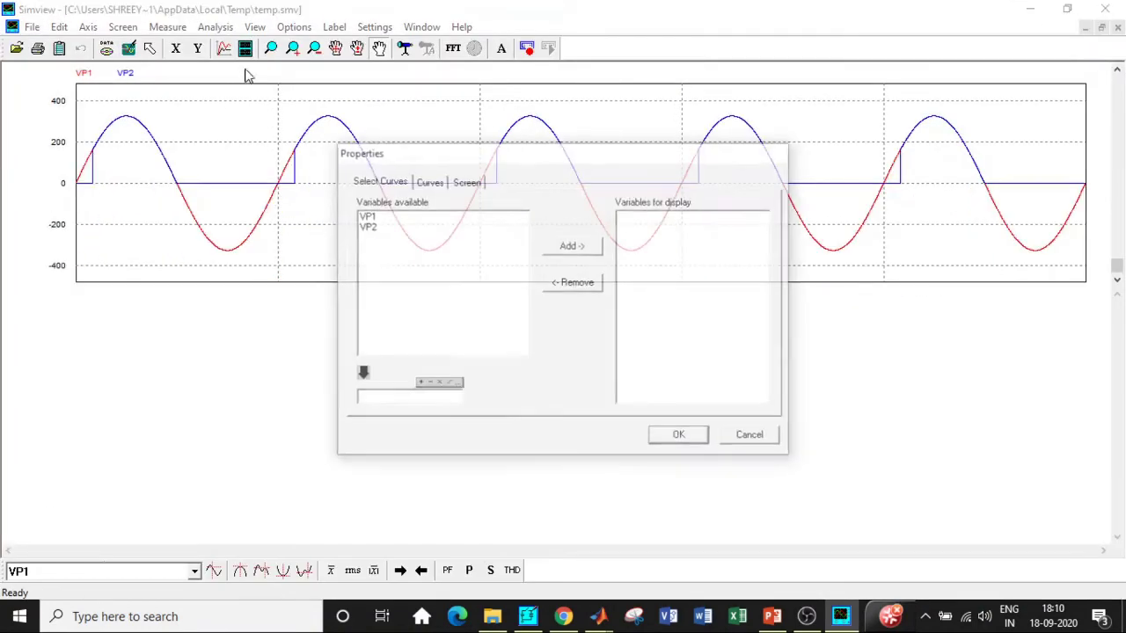
pyautogui.click(384, 218)
pyautogui.click(594, 247)
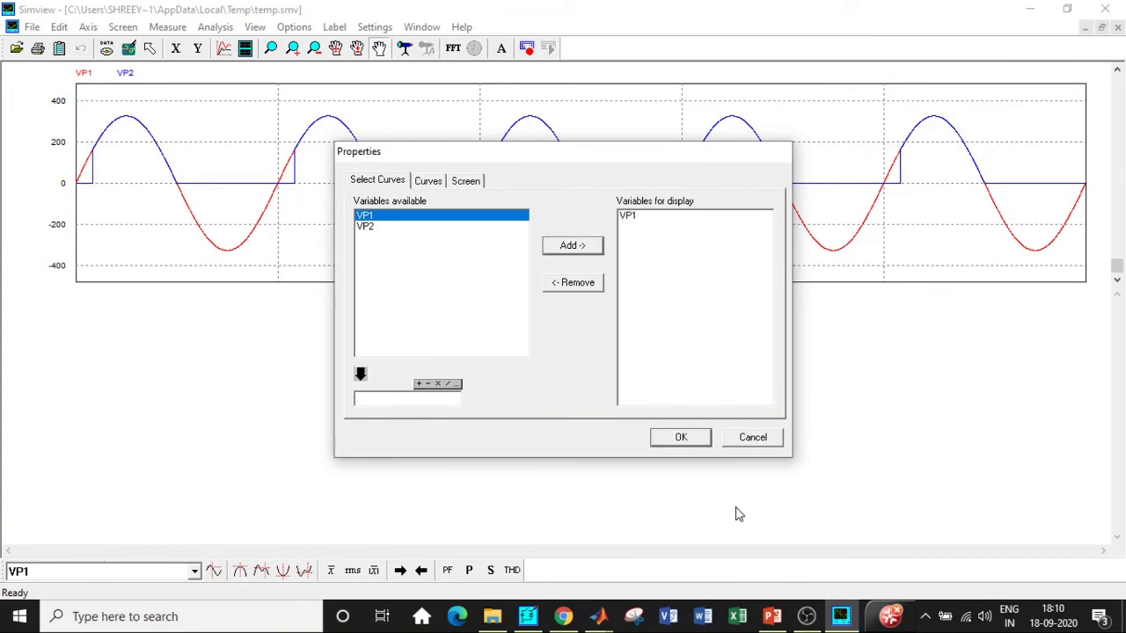
pyautogui.click(695, 439)
pyautogui.click(246, 47)
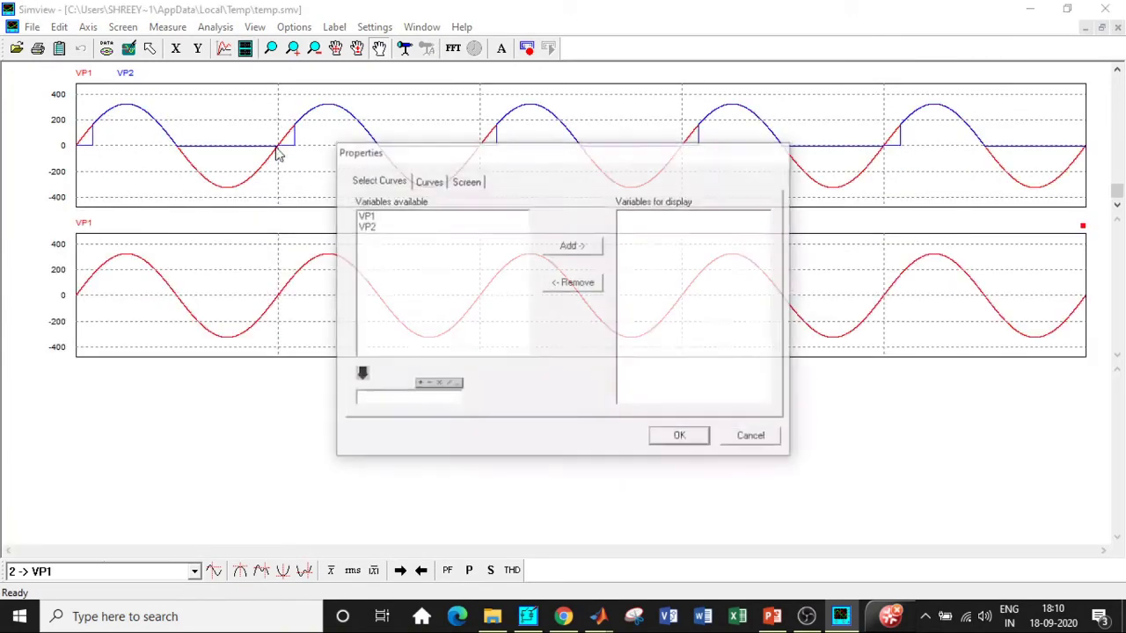
pyautogui.click(369, 227)
pyautogui.click(573, 247)
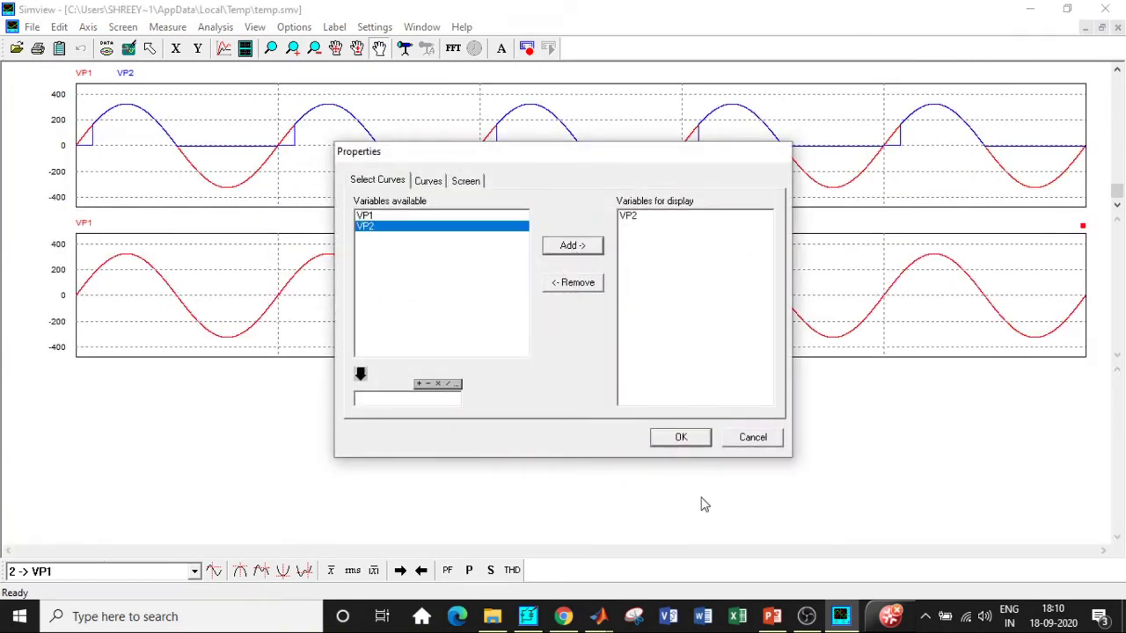
pyautogui.click(681, 438)
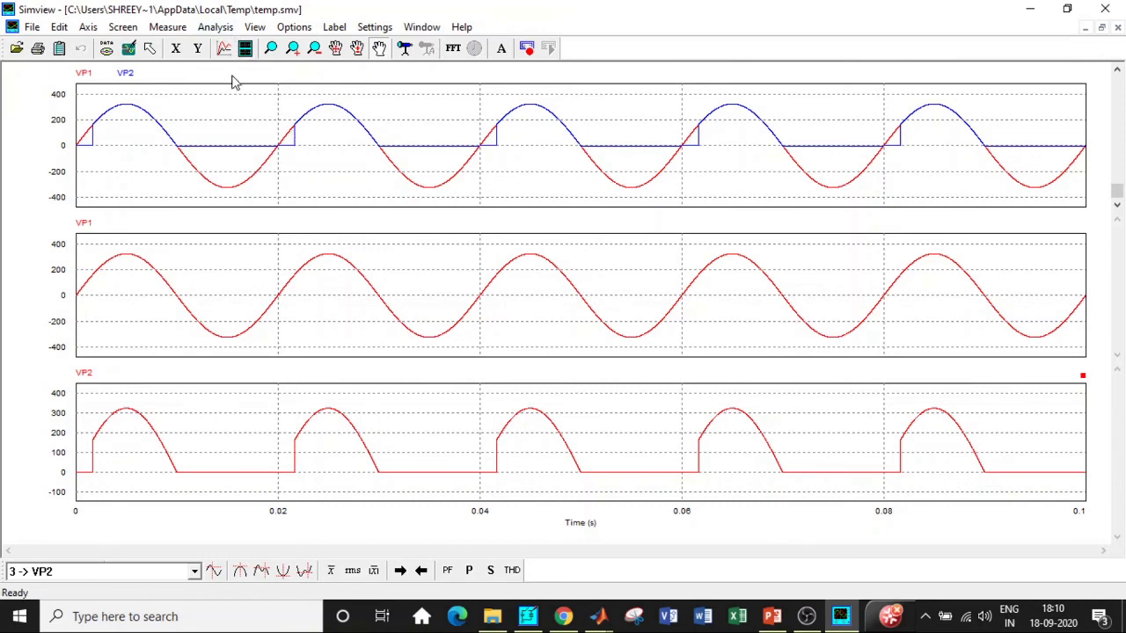
# Step: Show VP1 and VP2 averages, then RMS values: 229.99 and 160.27
pyautogui.click(183, 28)
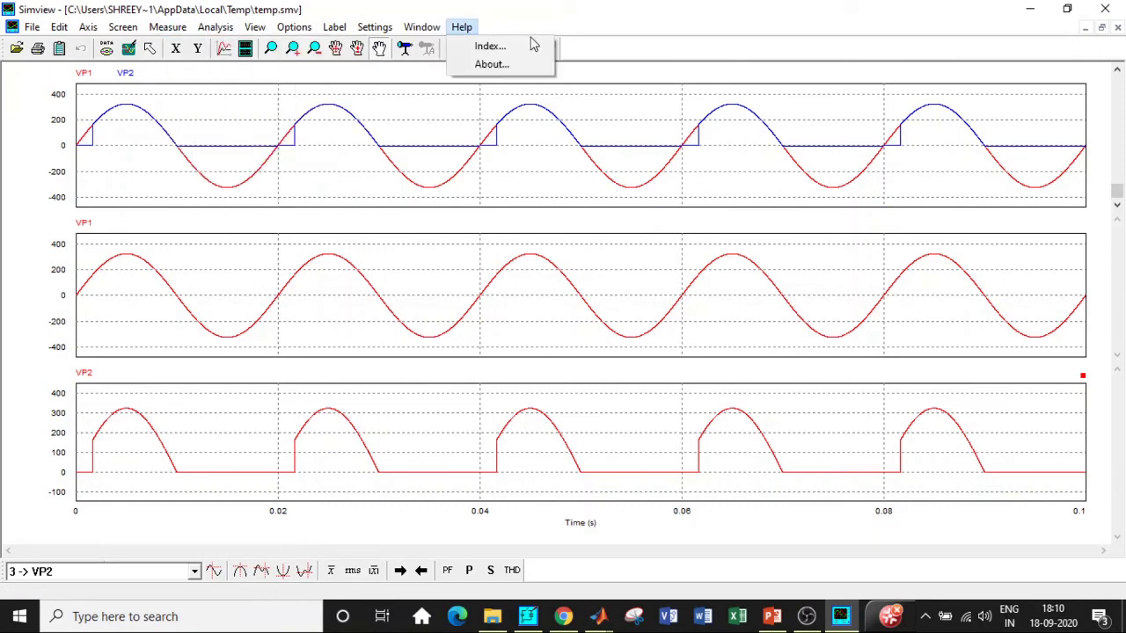
pyautogui.click(511, 7)
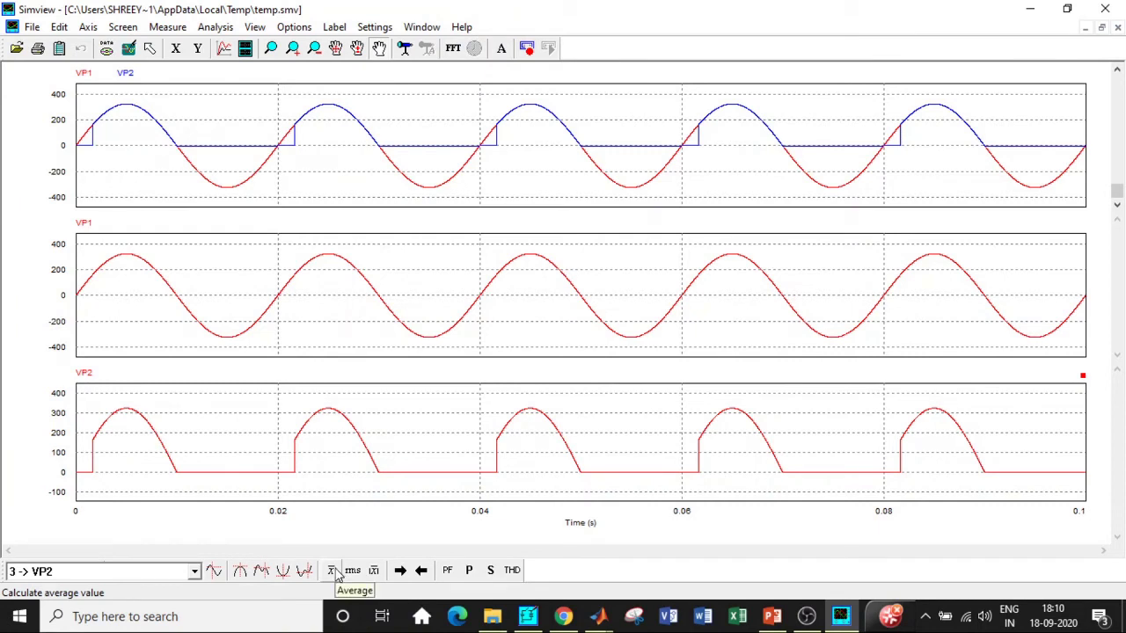
pyautogui.click(215, 26)
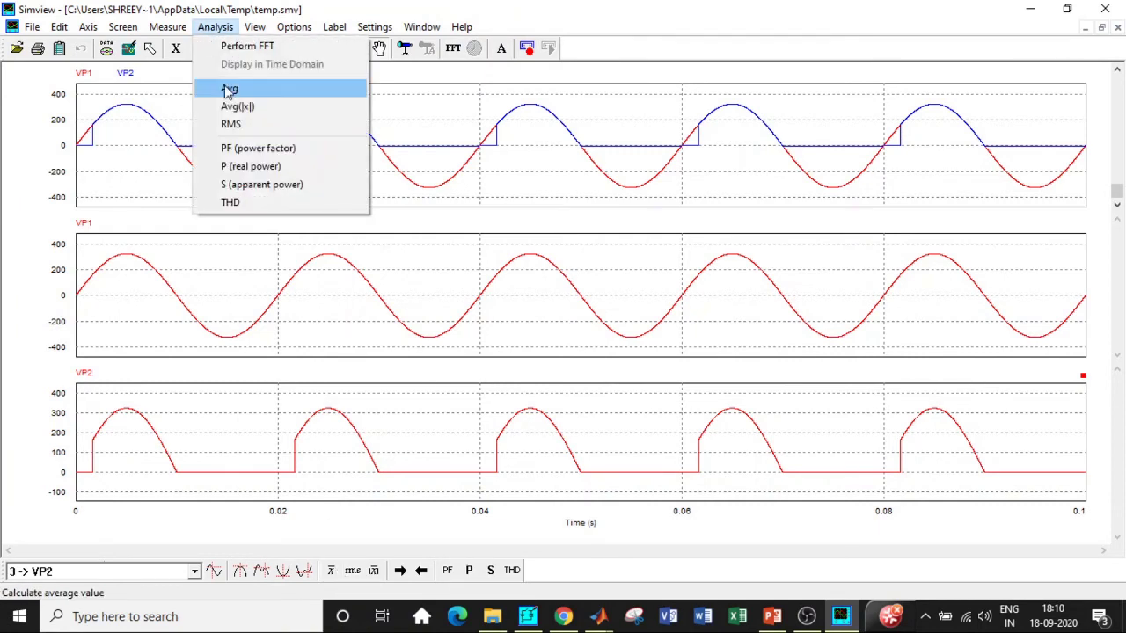
pyautogui.click(762, 146)
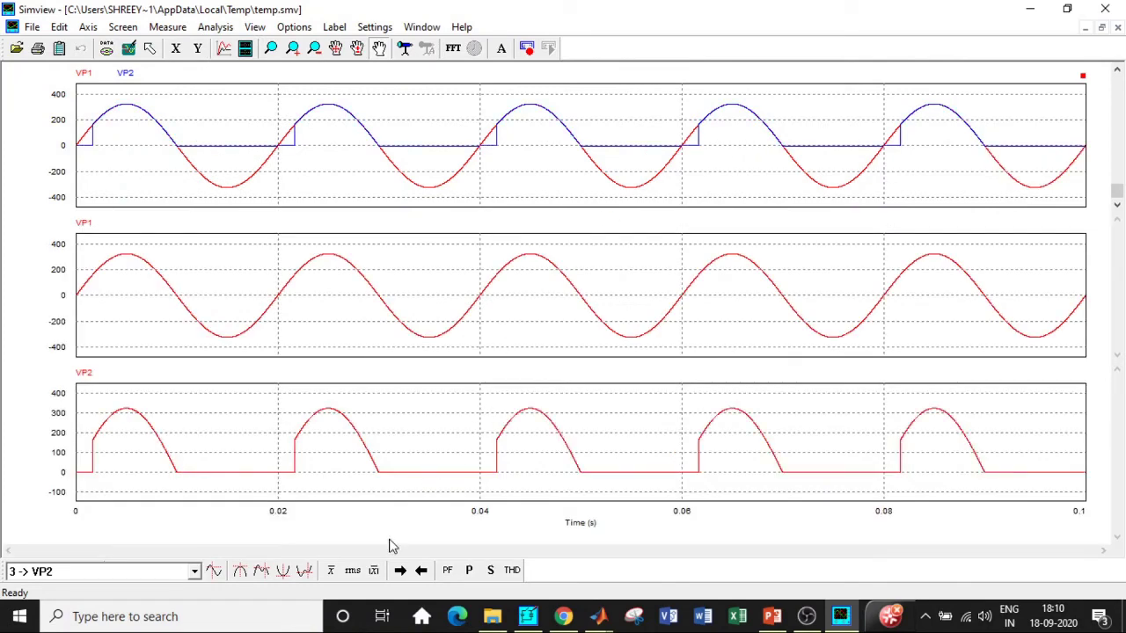
pyautogui.click(330, 571)
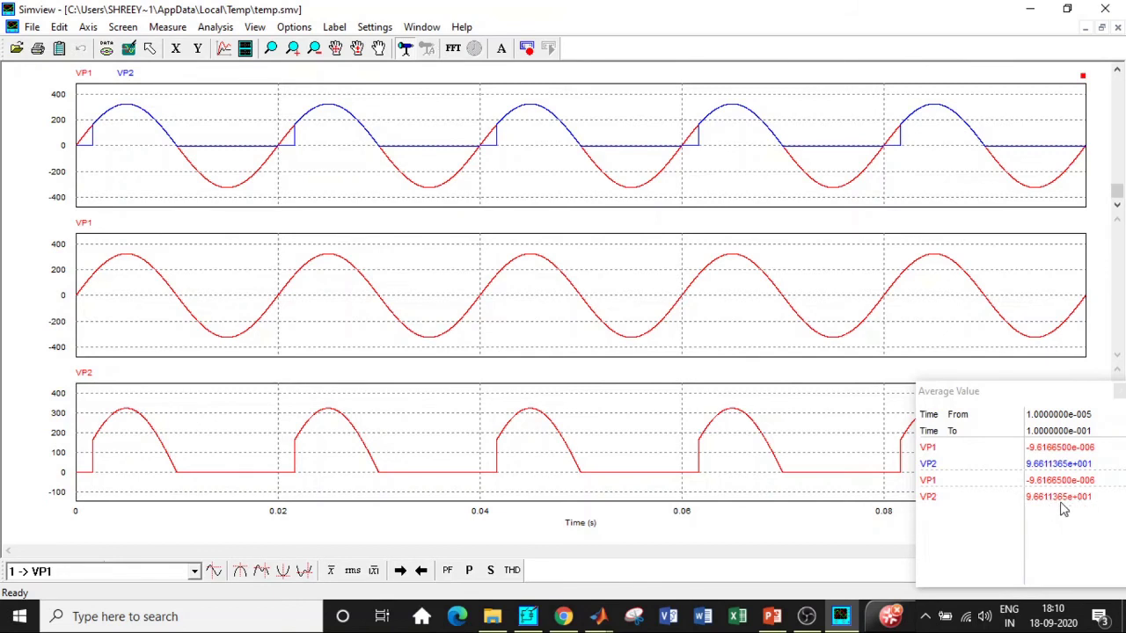
pyautogui.click(352, 572)
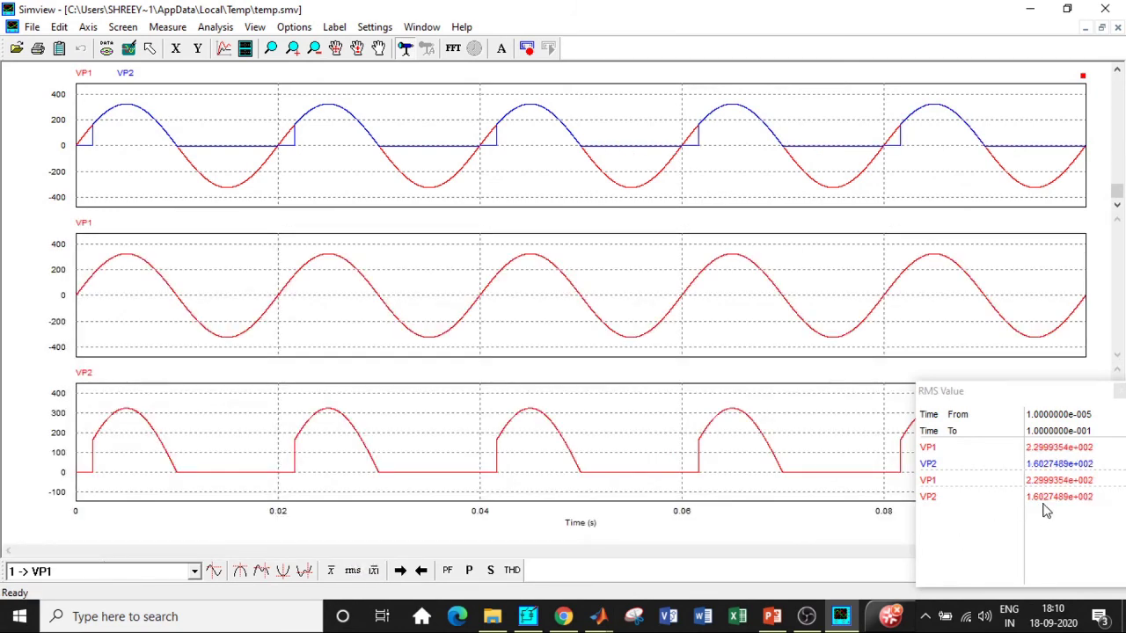
# Step: Close Simview to get back to the untitled2 thyristor rectifier schematic
pyautogui.click(1100, 10)
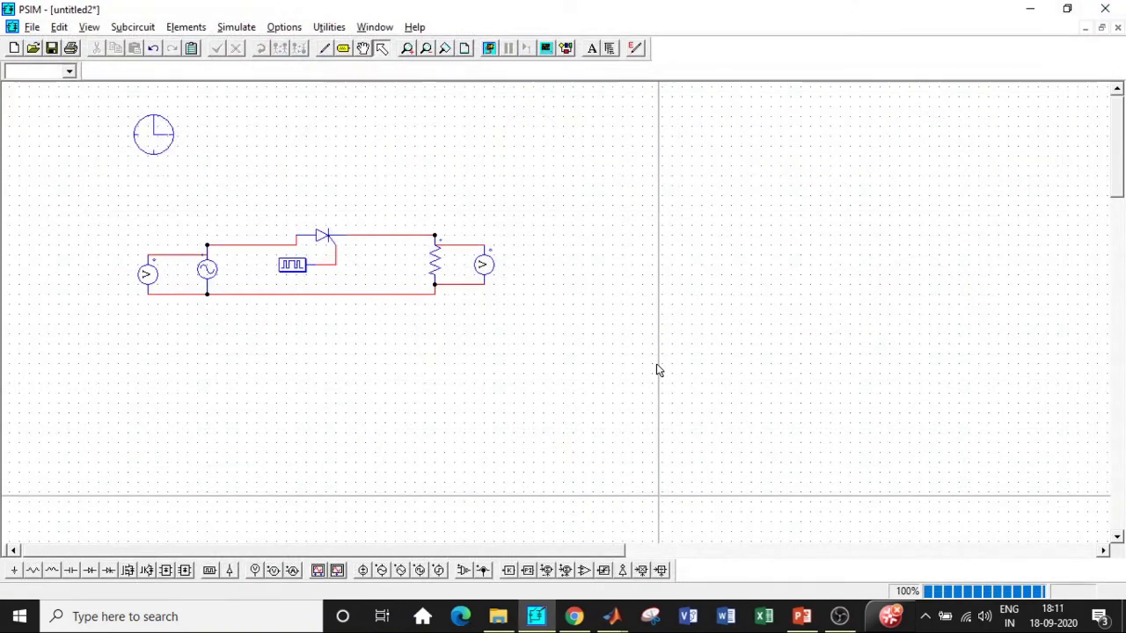